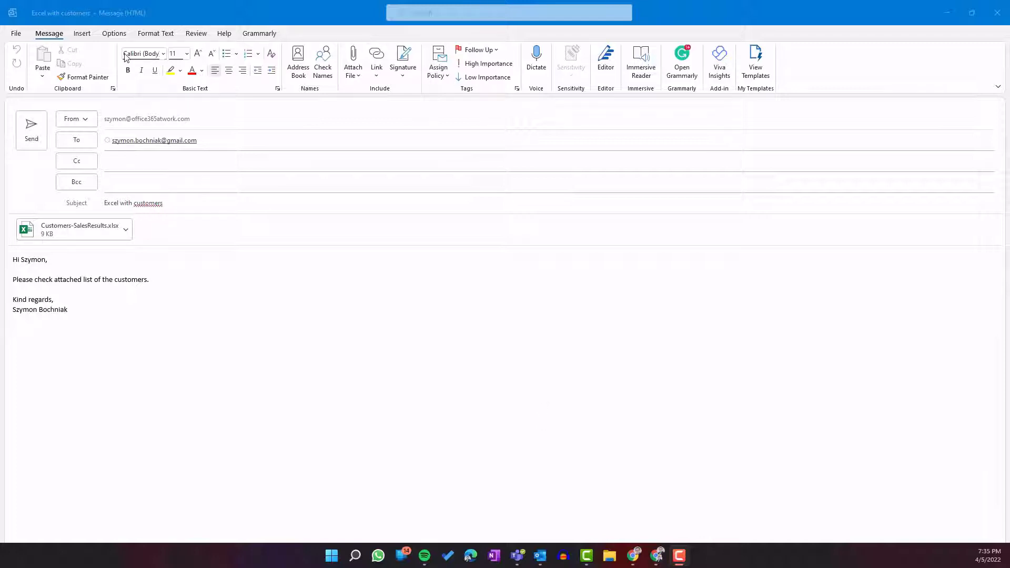
# Apply Encrypt-Only protection to the customer spreadsheet email through the Encrypt options
pyautogui.click(113, 33)
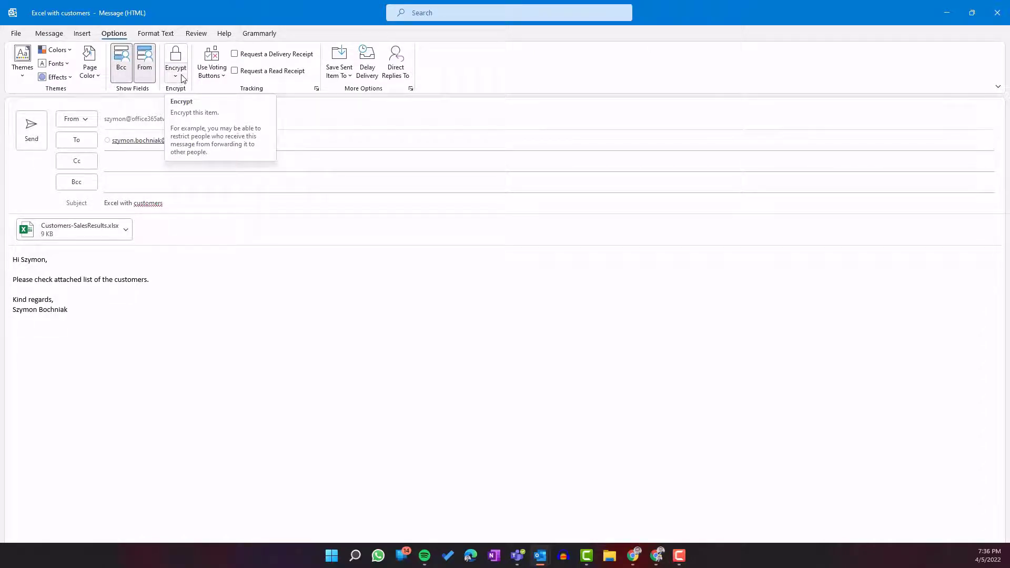
pyautogui.click(182, 77)
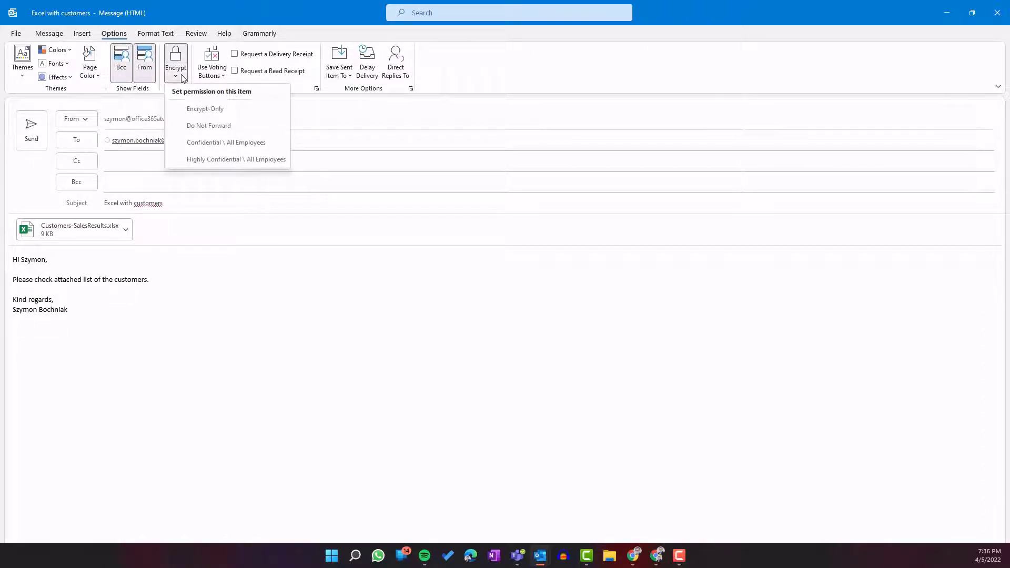
pyautogui.click(248, 112)
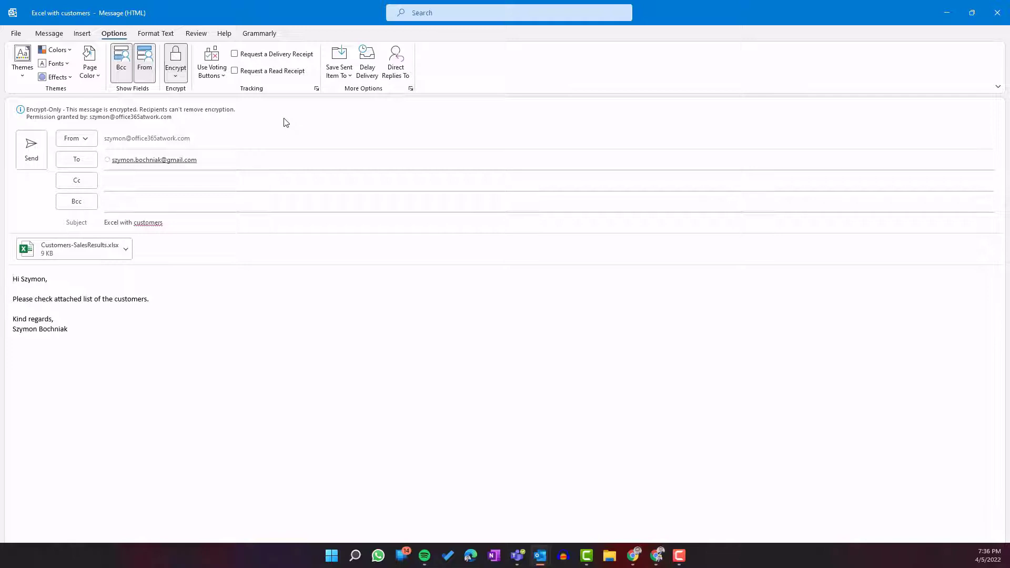
pyautogui.click(177, 77)
# Change the draft's permission to Do Not Forward, then restore Encrypt-Only
pyautogui.click(242, 126)
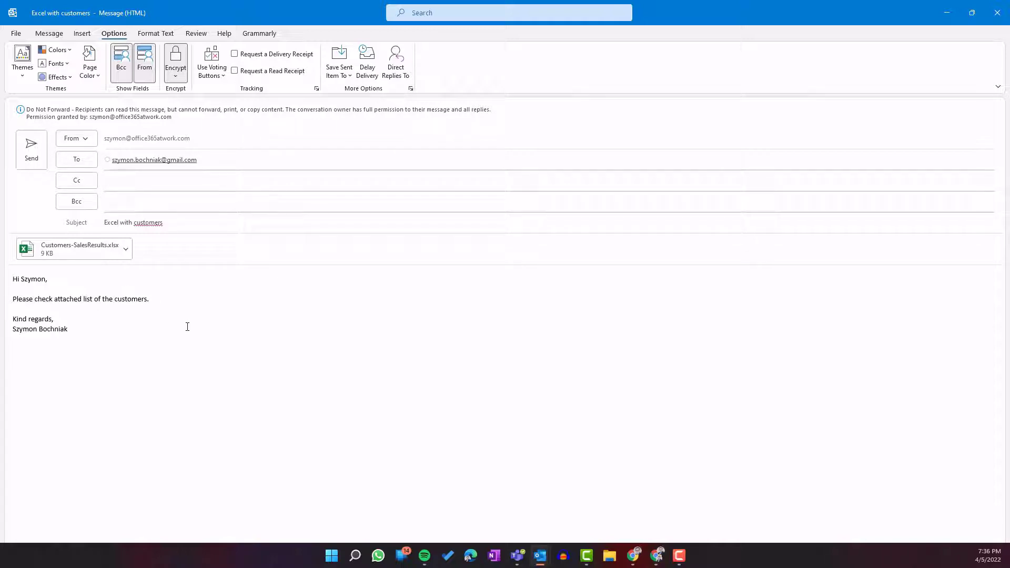
pyautogui.click(176, 77)
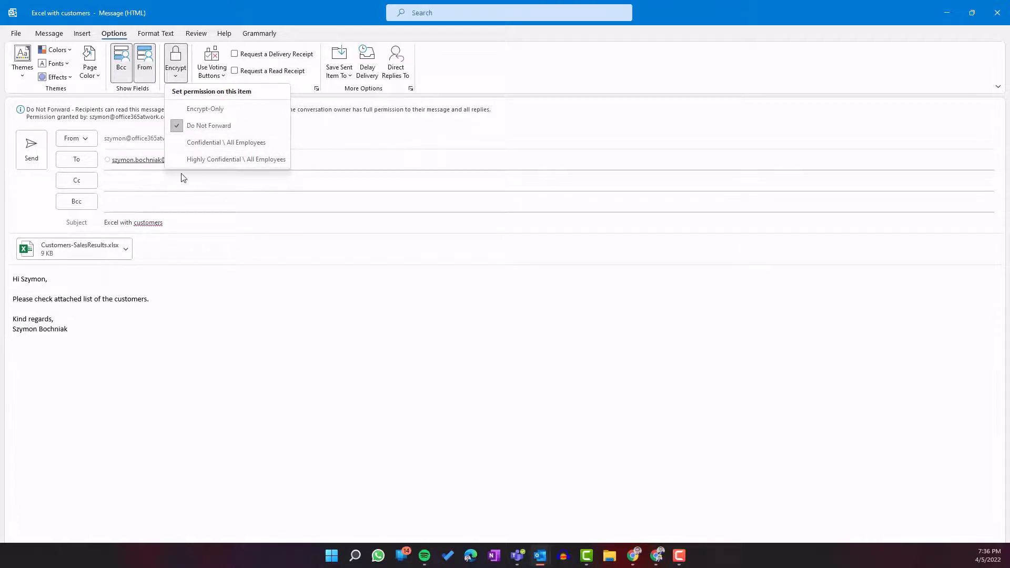
pyautogui.click(241, 109)
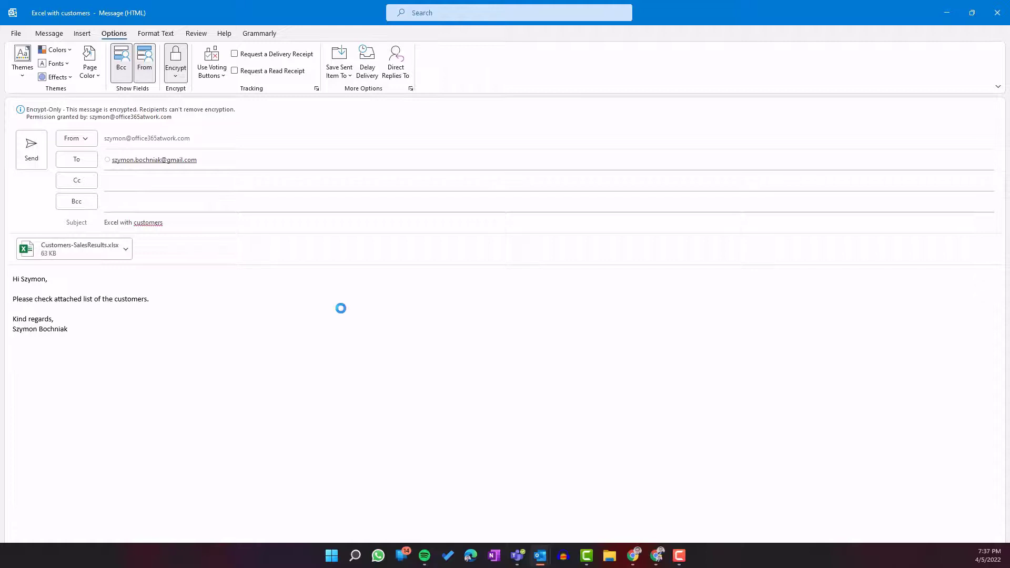
# Show the Encrypt permission list to confirm Encrypt-Only is checked
pyautogui.click(175, 73)
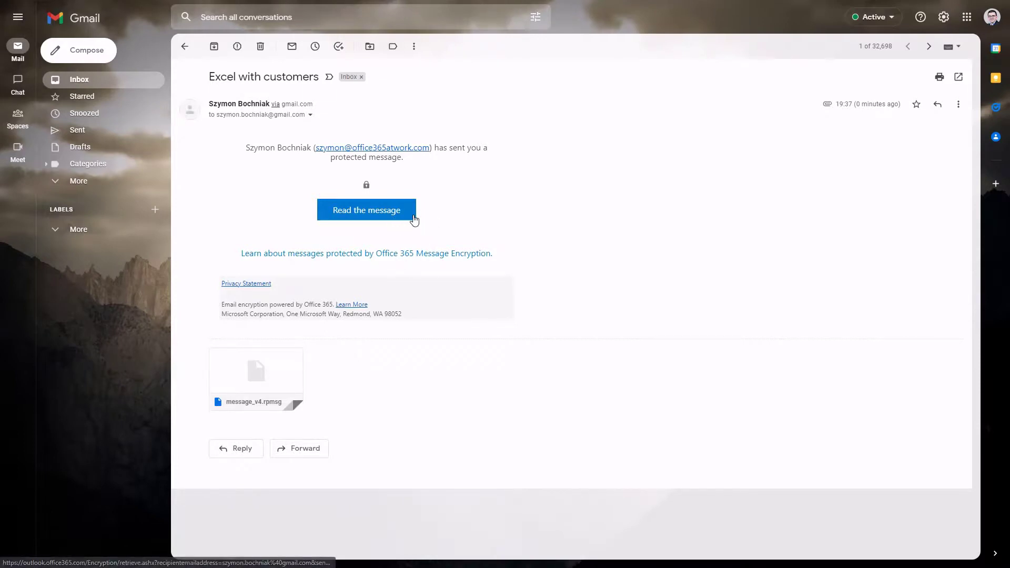
# Switch the browser to full screen with F11 while viewing the protected 'Excel with customers' email
pyautogui.press('F11')
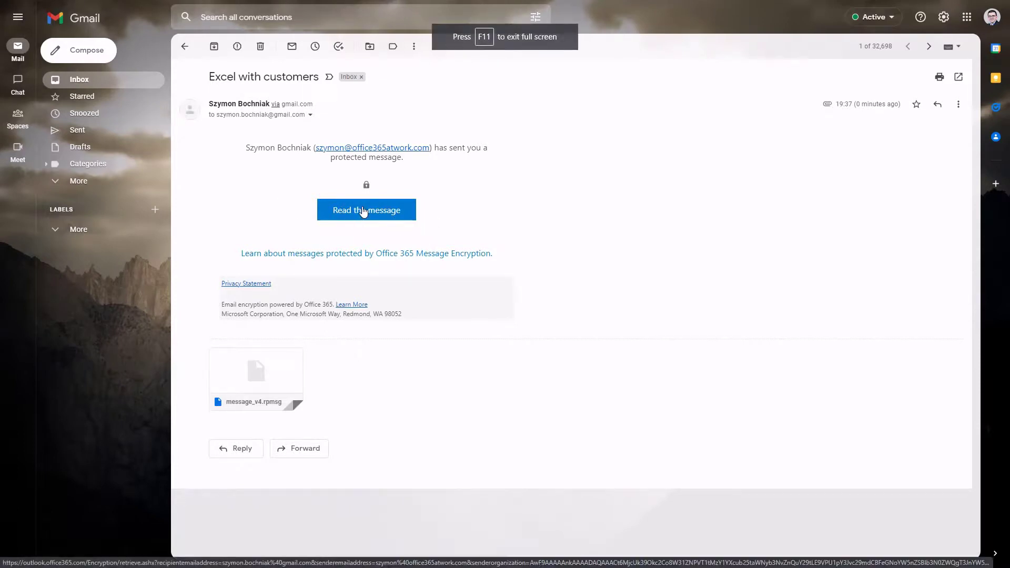